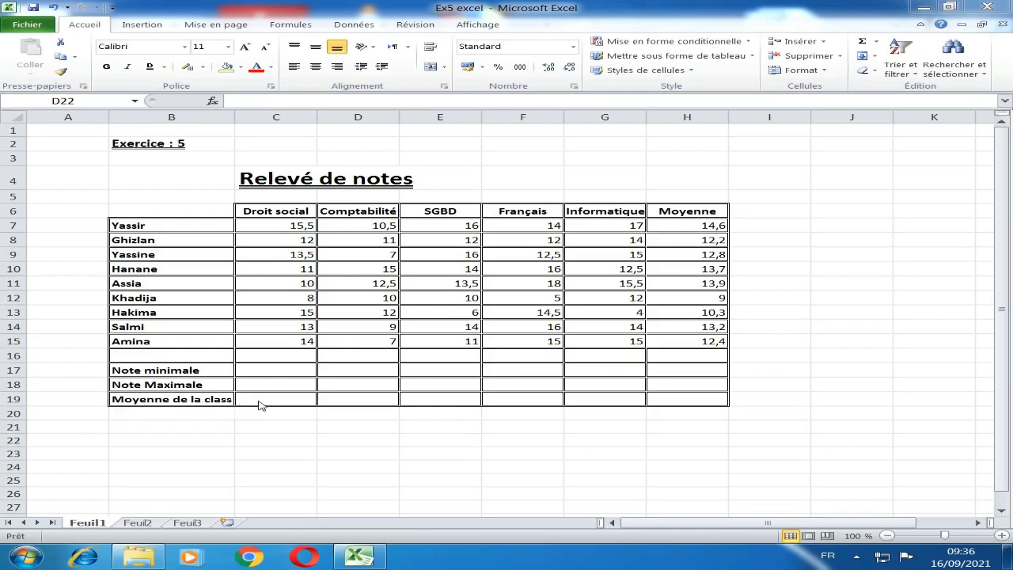
# Clear the Moyenne values in H7:H15 and enter =MOYENNE(C7:G7) in H7
pyautogui.moveTo(673, 225); pyautogui.dragTo(672, 338)
pyautogui.press('Delete')
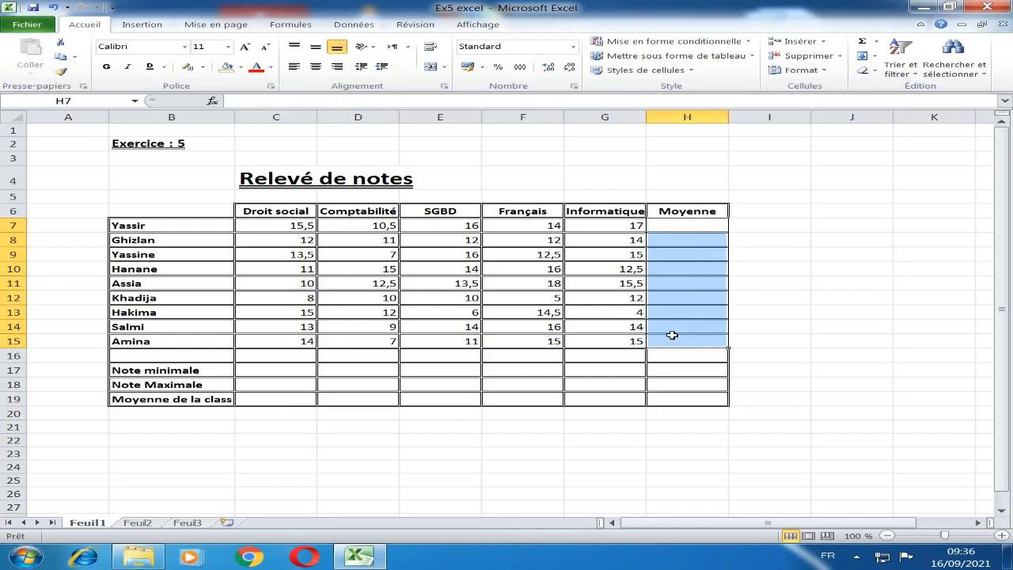
pyautogui.click(690, 226)
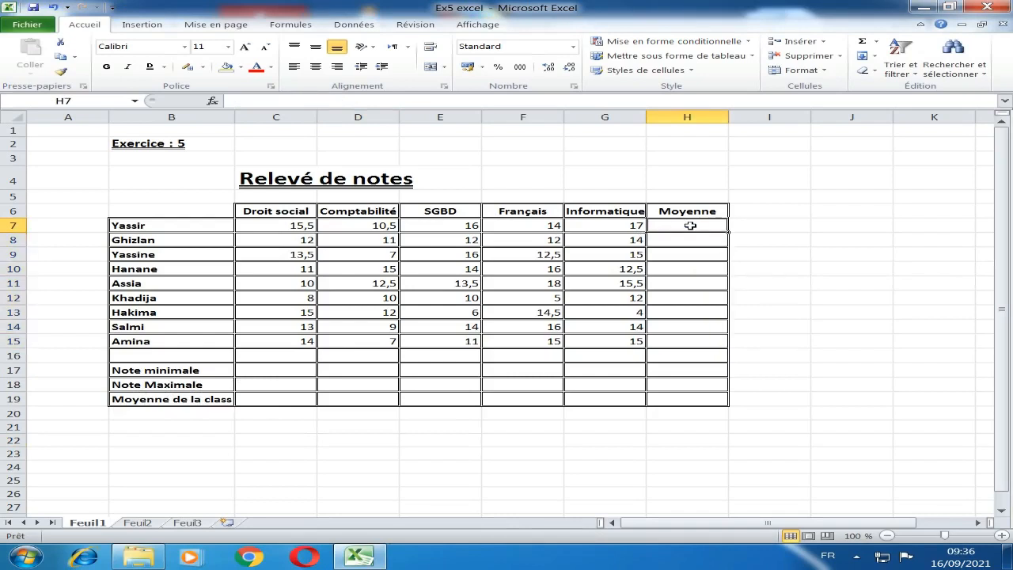
pyautogui.write('=')
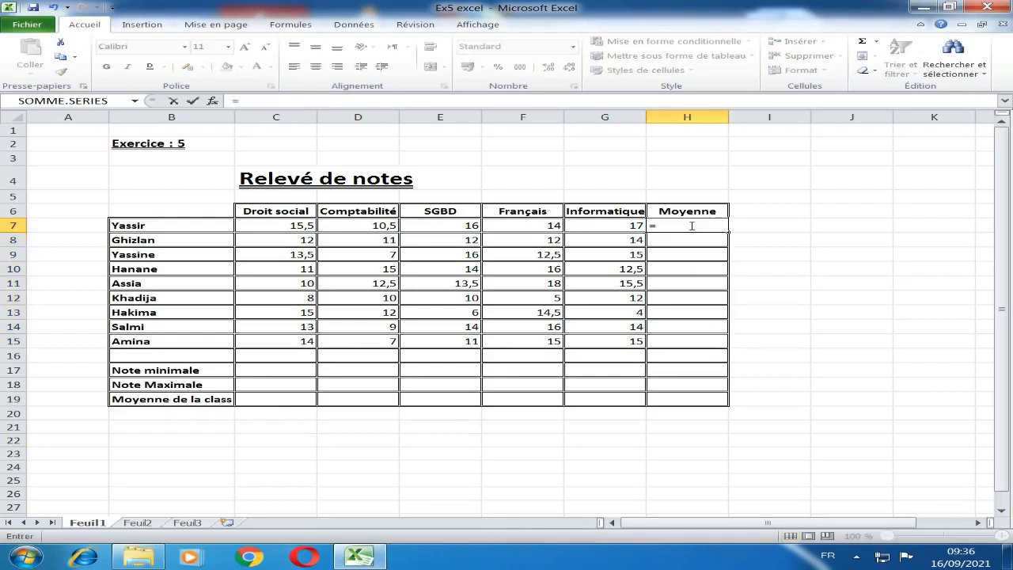
pyautogui.write('moyenne(')
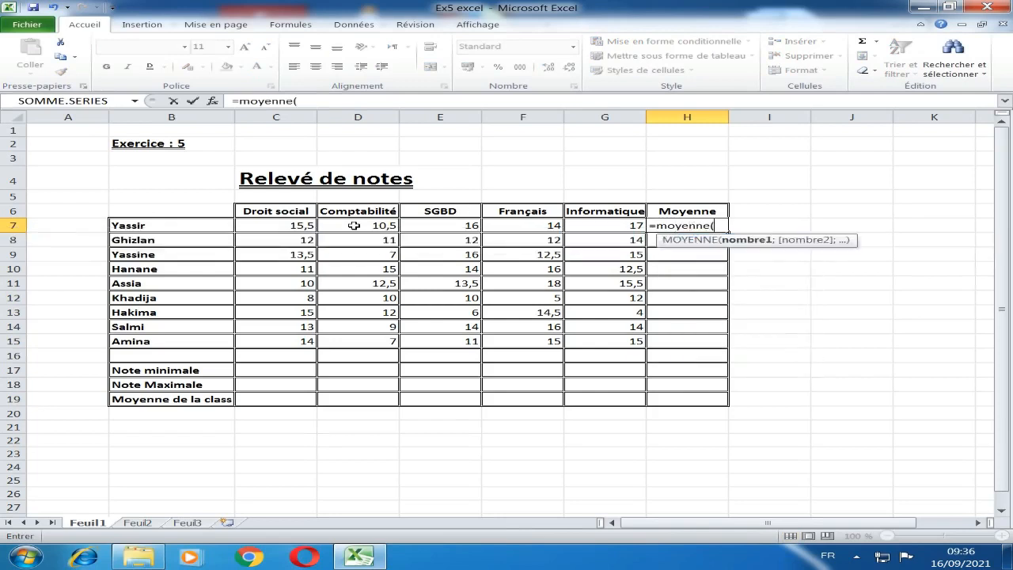
pyautogui.moveTo(285, 226); pyautogui.dragTo(594, 226)
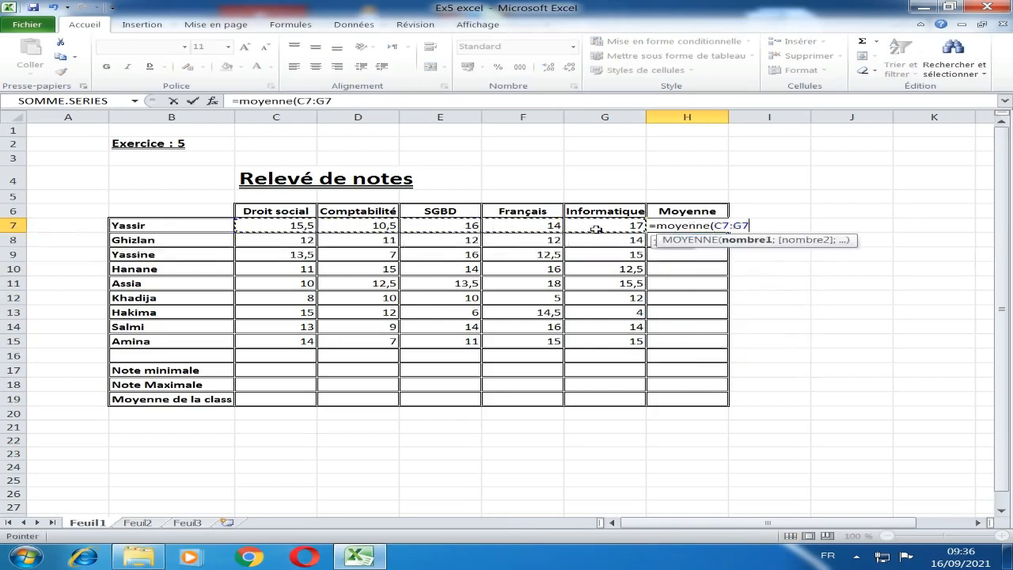
pyautogui.press('Return')
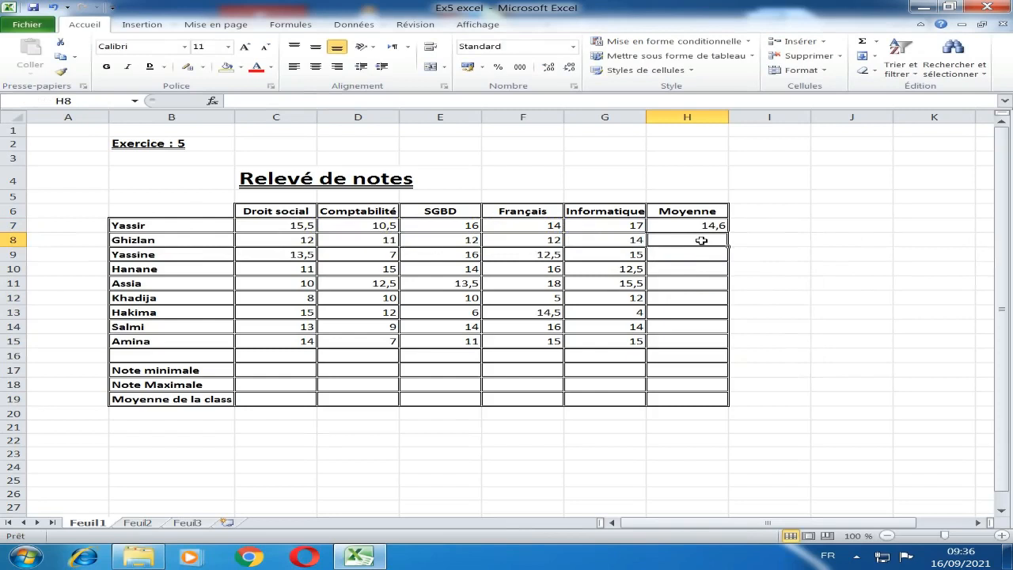
# Calculate the second student's average in H8 with the formula =MOYENNE(C8:G8)
pyautogui.write('=moyenne(')
pyautogui.moveTo(266, 240); pyautogui.dragTo(588, 244)
pyautogui.press('Return')
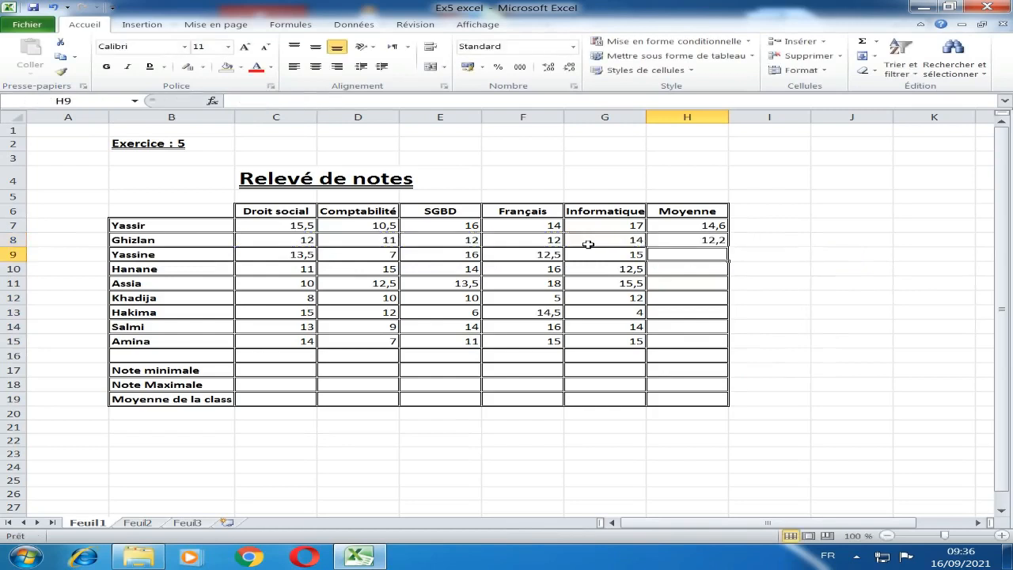
# Fill the average formula from H7 down through H15 for all remaining students
pyautogui.click(708, 245)
pyautogui.click(708, 226)
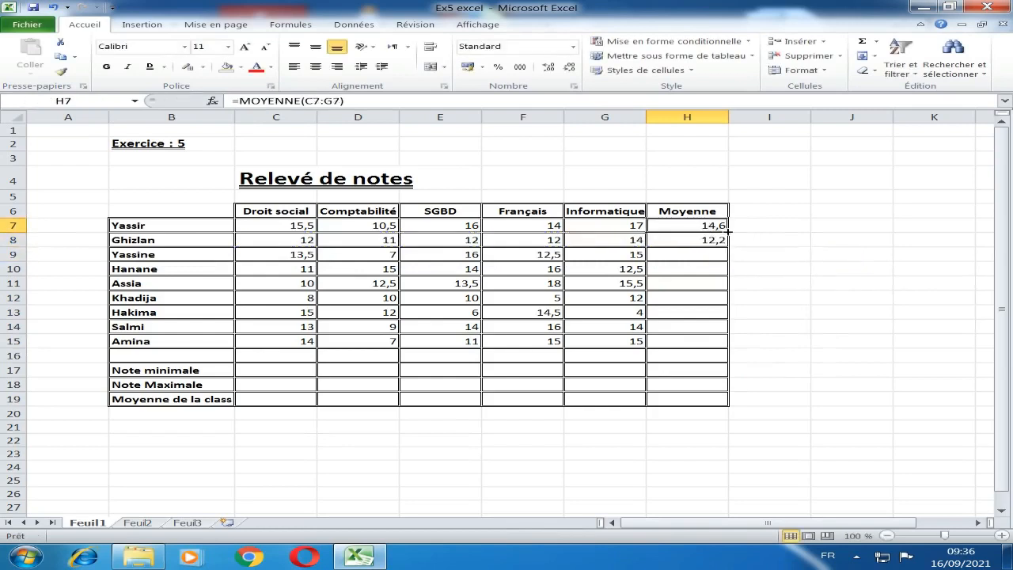
pyautogui.moveTo(726, 232); pyautogui.dragTo(716, 342)
pyautogui.click(689, 358)
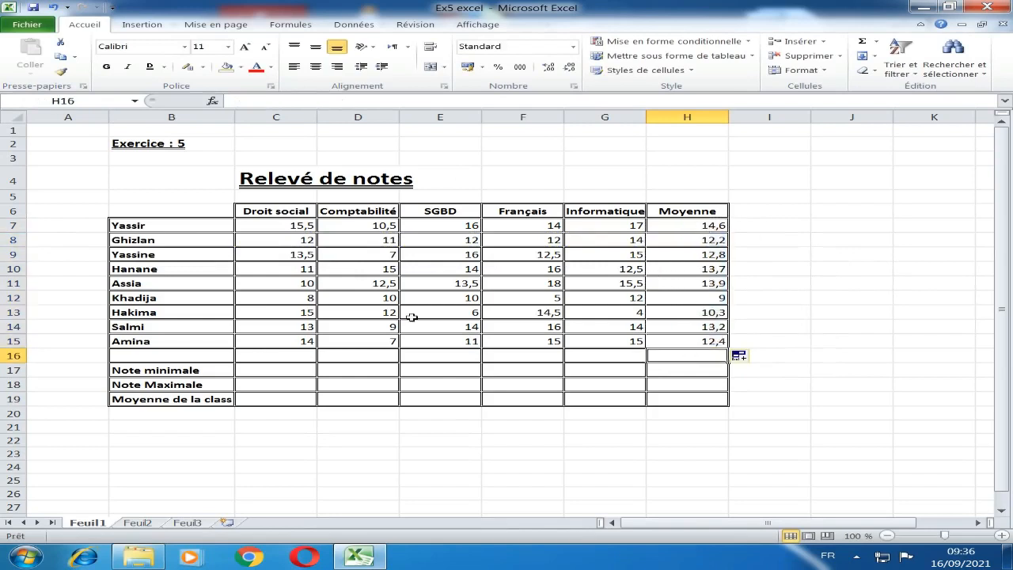
pyautogui.click(260, 370)
pyautogui.click(260, 386)
pyautogui.click(262, 400)
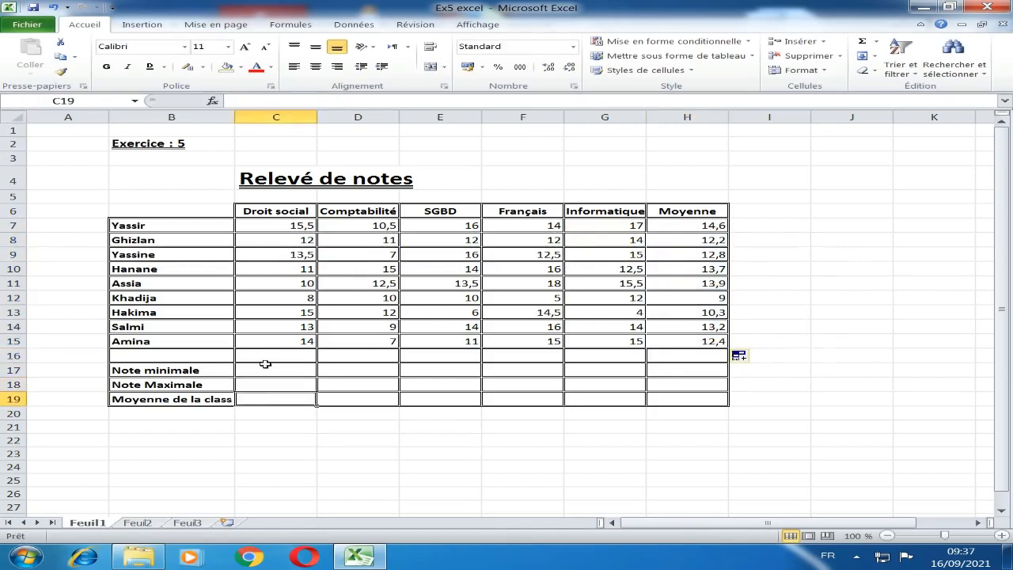
# Calculate the minimum Droit social grade in C17 with the formula =MIN(C7:C15)
pyautogui.click(268, 371)
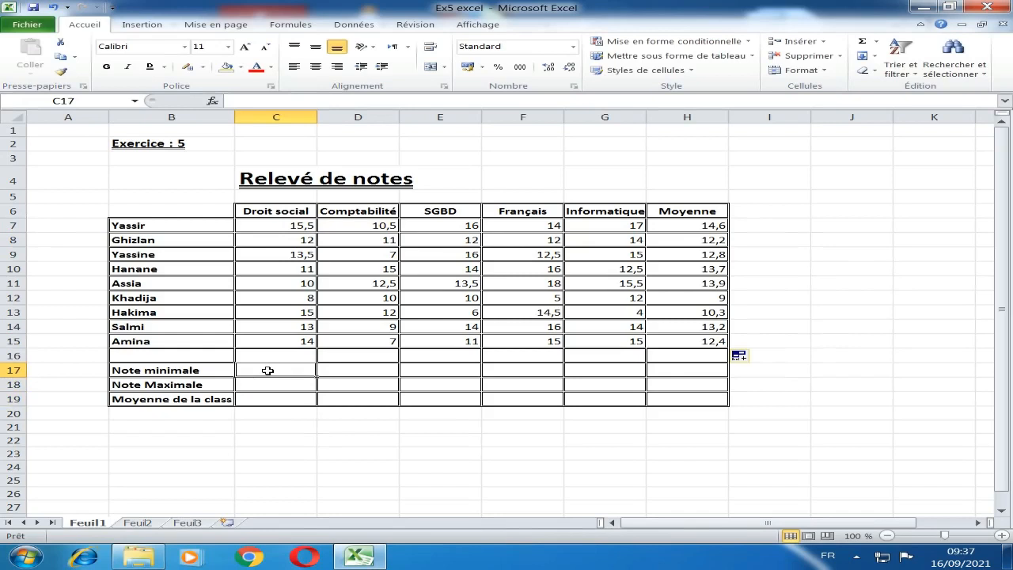
pyautogui.write('=')
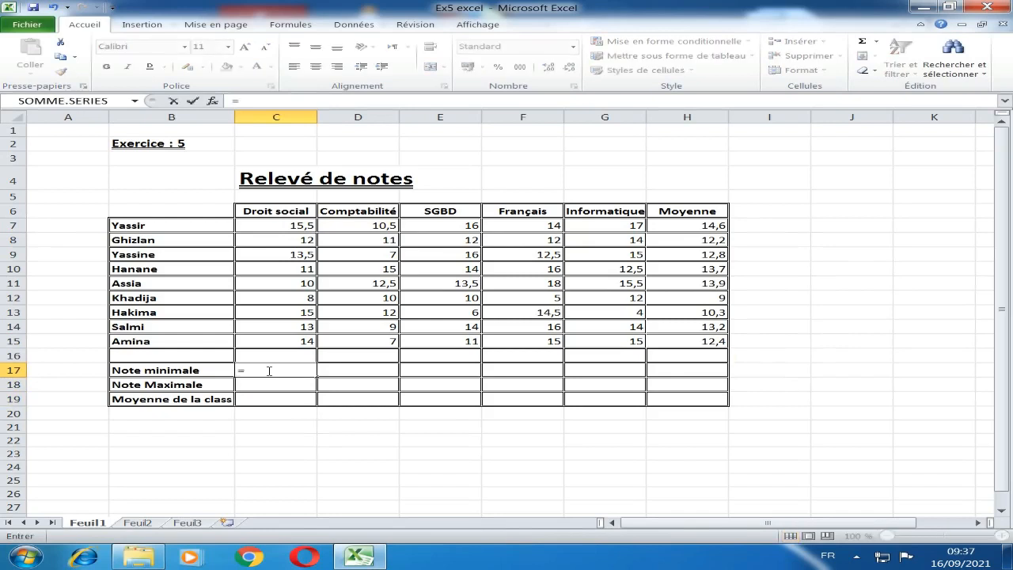
pyautogui.write('min(')
pyautogui.moveTo(283, 230); pyautogui.dragTo(282, 340)
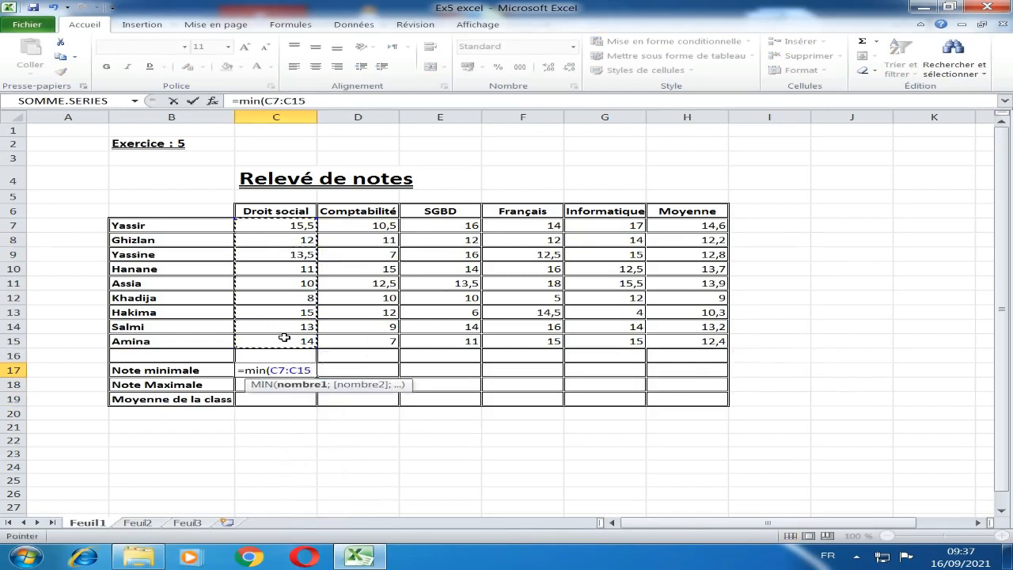
pyautogui.press('Return')
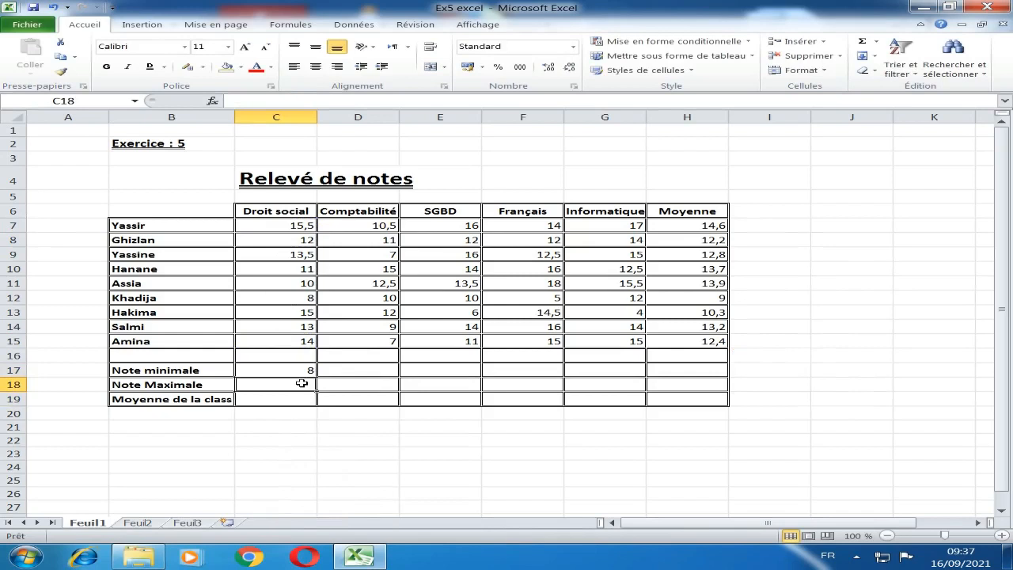
# Calculate the maximum Droit social grade in C18 with the formula =MAX(C7:C15)
pyautogui.write('=max(')
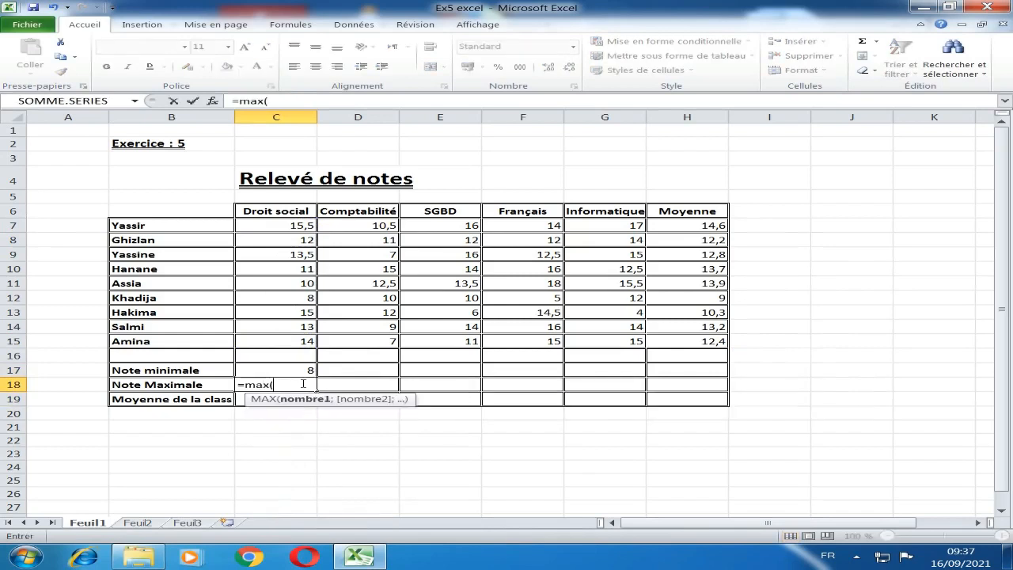
pyautogui.moveTo(294, 227); pyautogui.dragTo(286, 341)
pyautogui.press('Return')
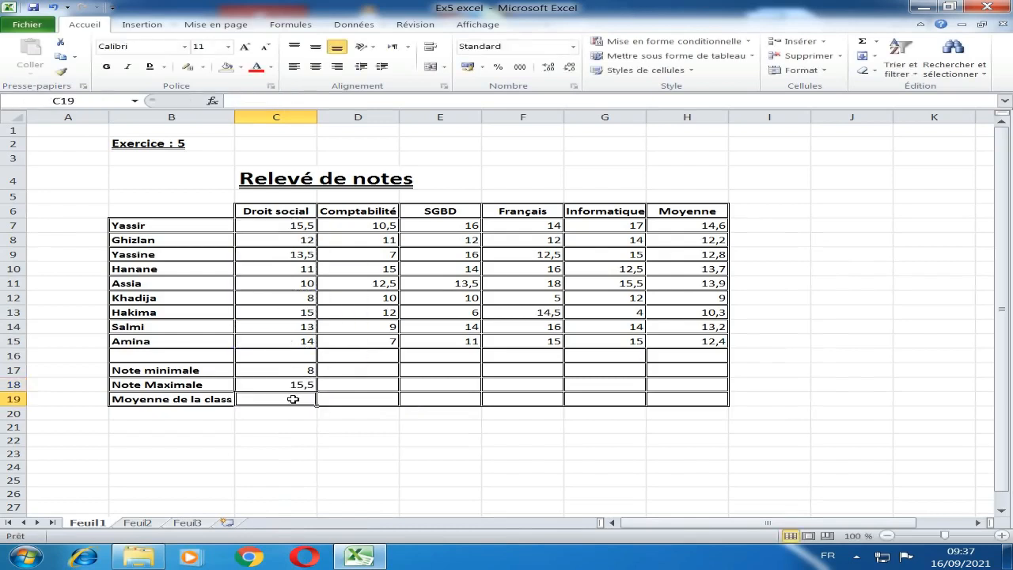
# Calculate the class average for Droit social in C19 with the formula =MOYENNE(C7:C15)
pyautogui.write('=mo')
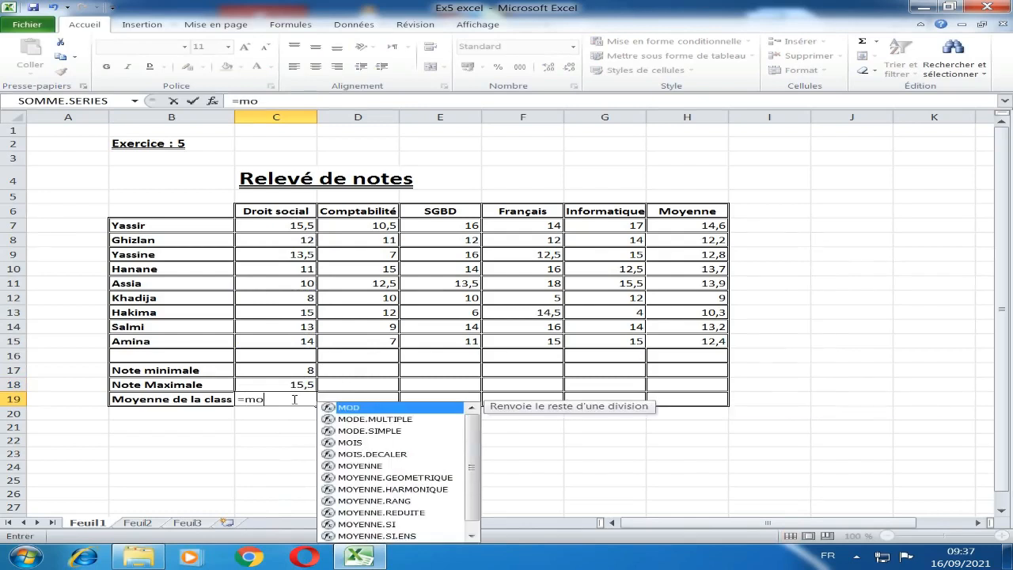
pyautogui.write('yenne(')
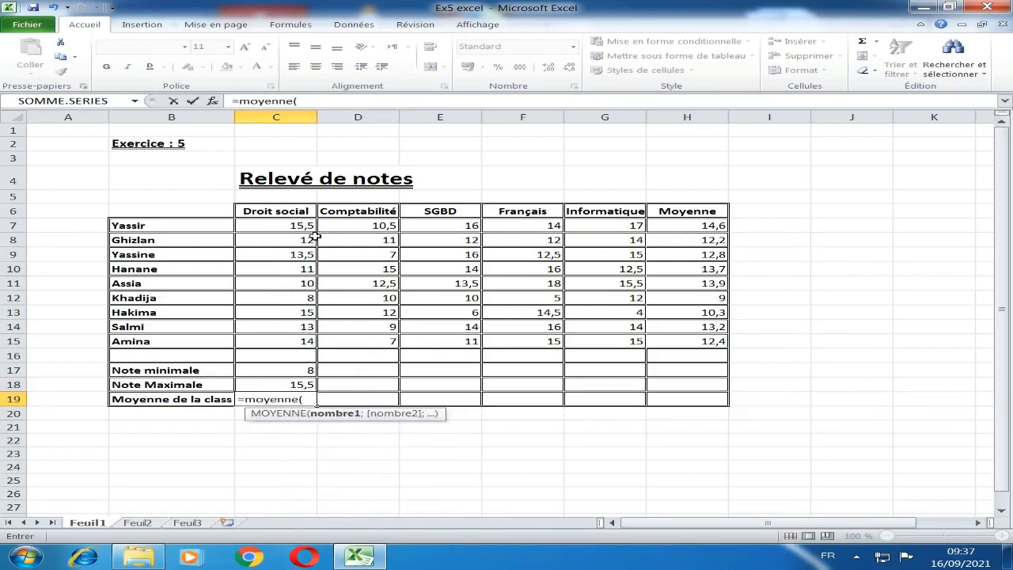
pyautogui.moveTo(300, 225); pyautogui.dragTo(298, 339)
pyautogui.press('Return')
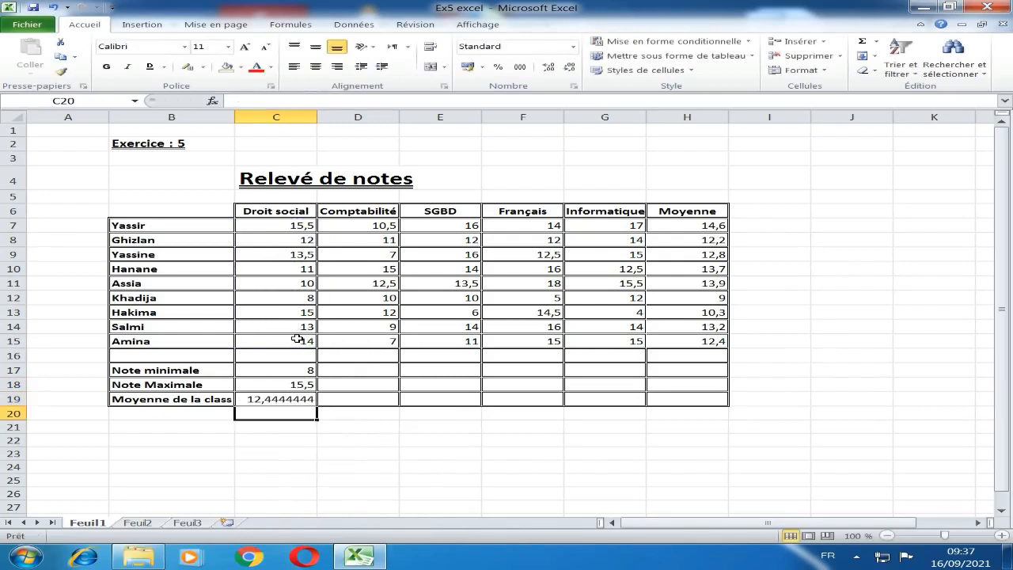
# Fill the minimum, maximum and class average formulas in C17:C19 across to column H
pyautogui.moveTo(308, 371); pyautogui.dragTo(720, 410)
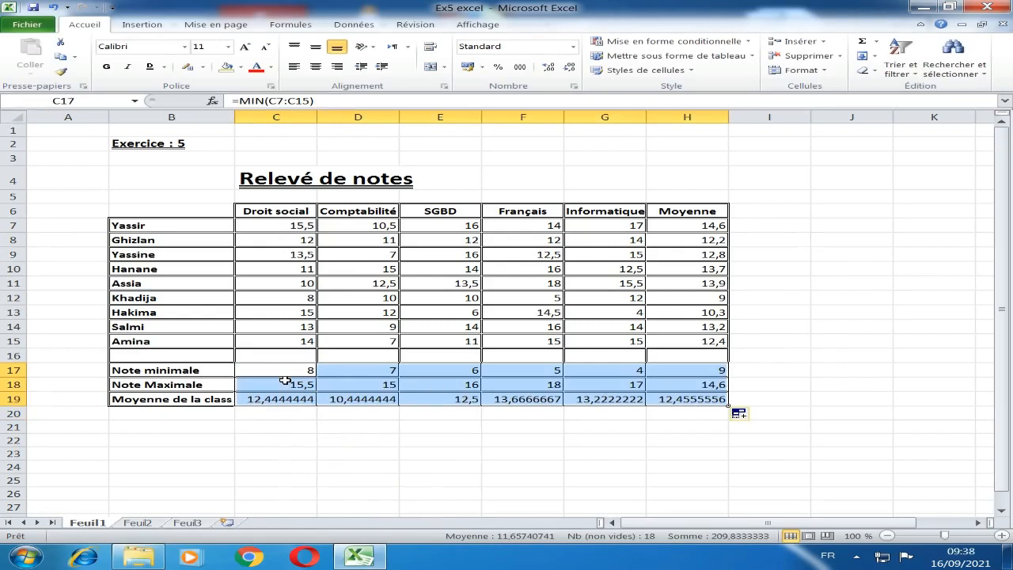
pyautogui.click(375, 412)
pyautogui.click(293, 417)
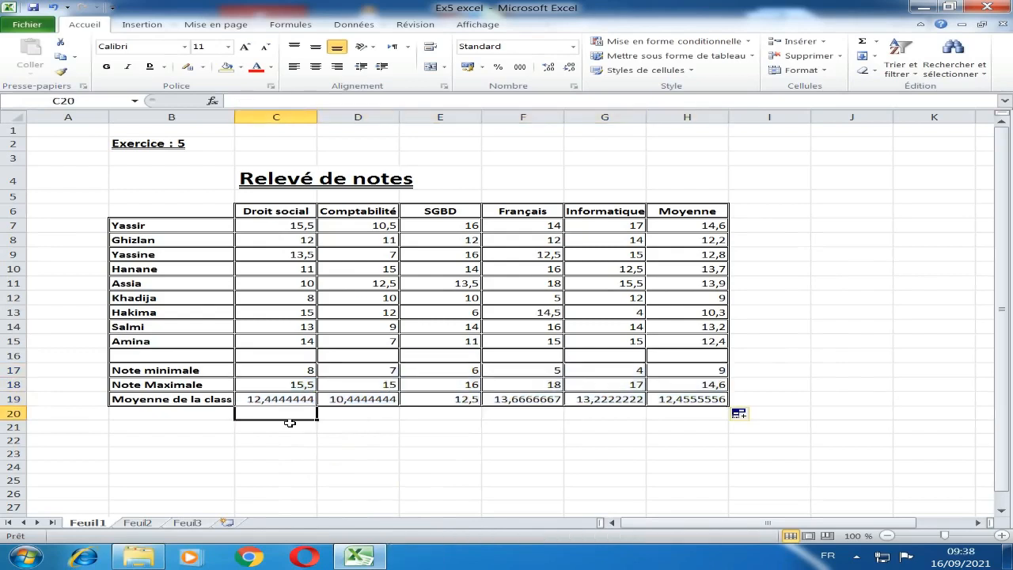
# Round the Droit social class average to two decimals in C21 with =ARRONDI(C19;2)
pyautogui.click(283, 426)
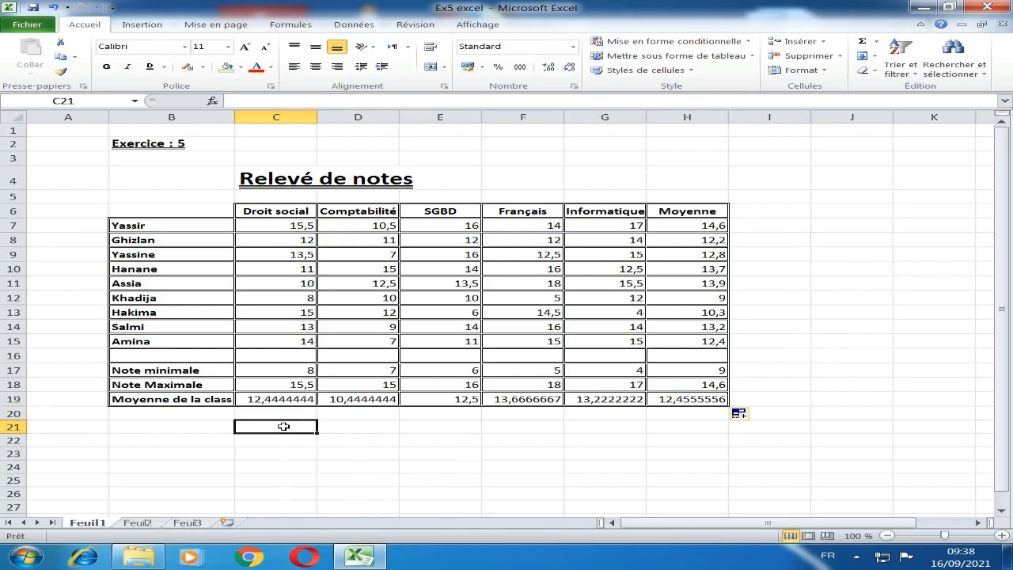
pyautogui.write('=arro')
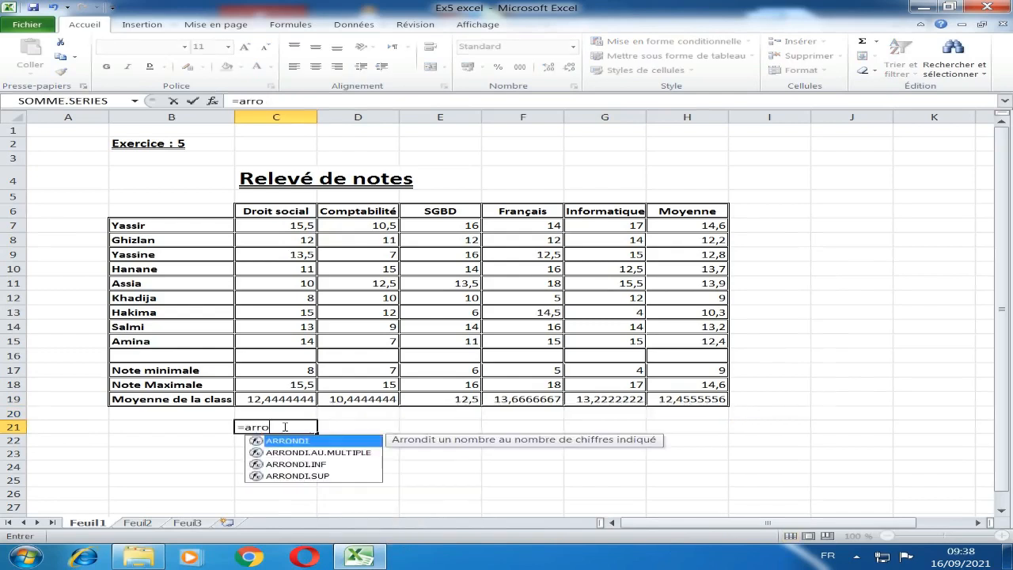
pyautogui.write('ndi(')
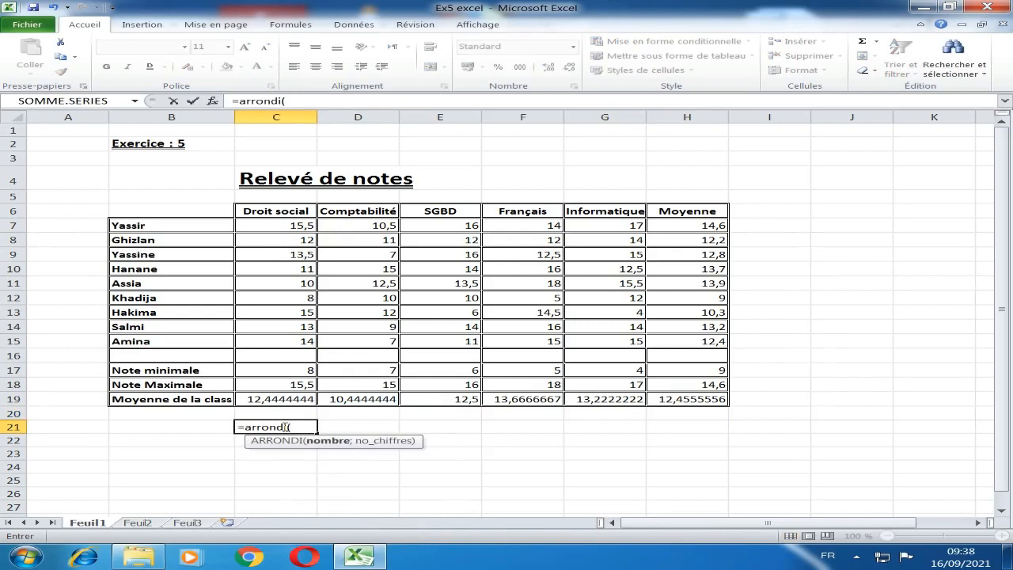
pyautogui.click(295, 399)
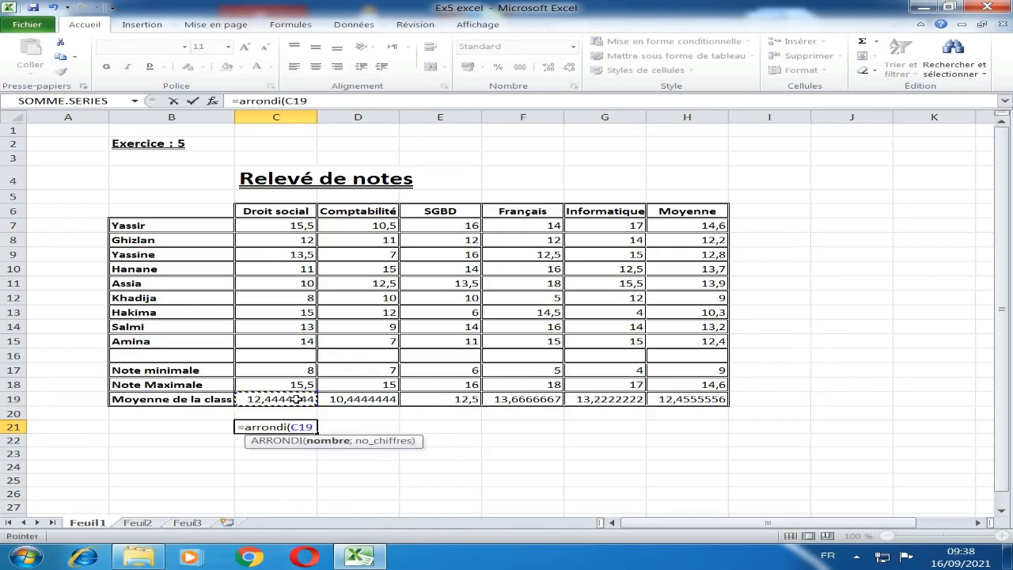
pyautogui.write(';')
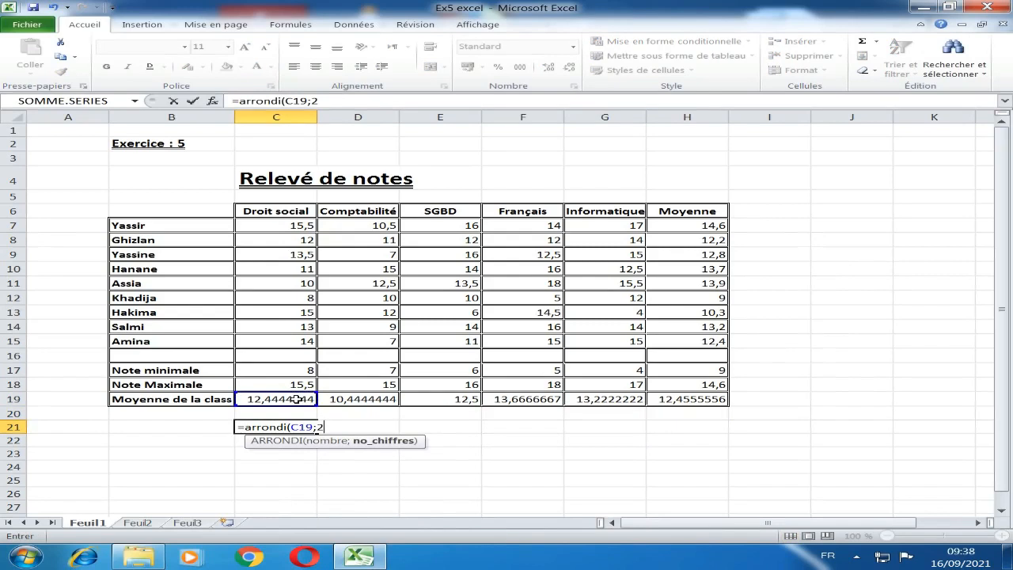
pyautogui.write('2)')
pyautogui.press('Return')
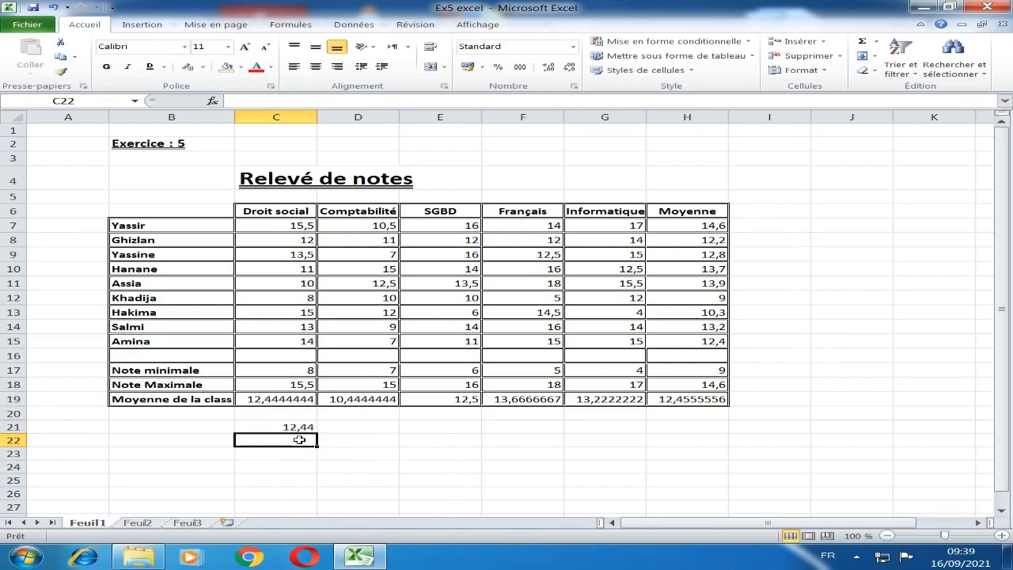
# Round the Droit social class average to a whole number in C22 with =ARRONDI(C19;0)
pyautogui.write('=')
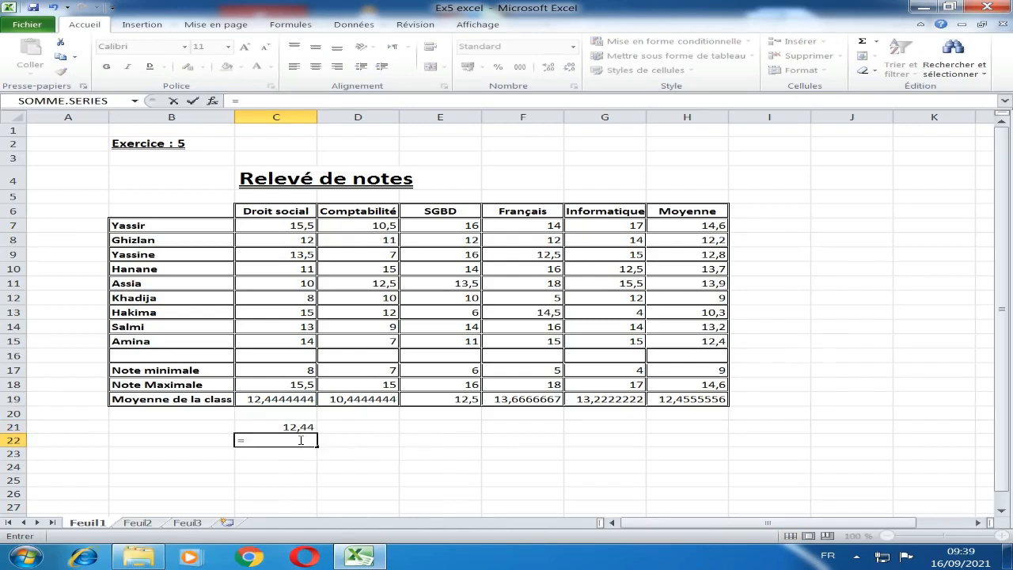
pyautogui.write('arrondi(')
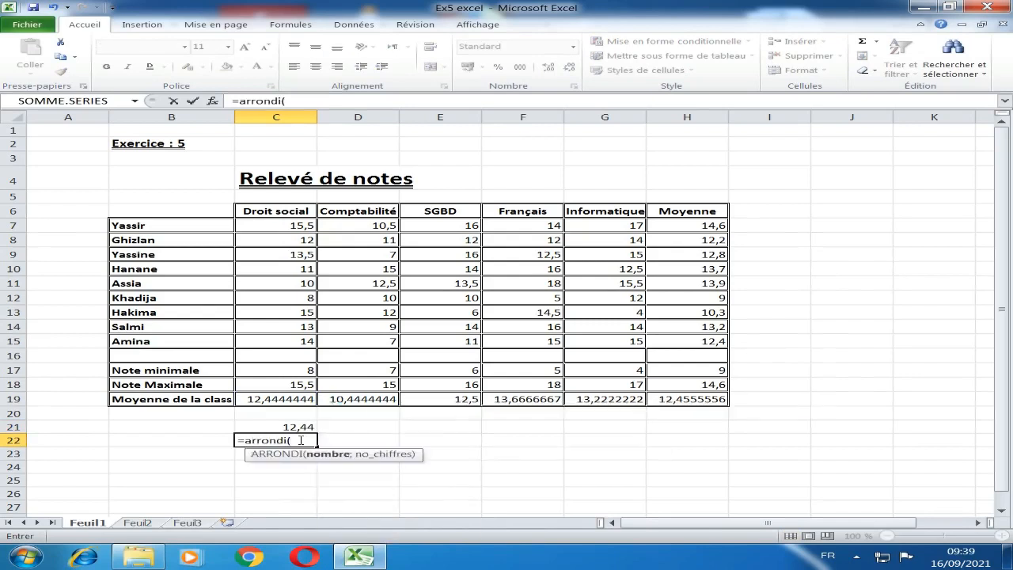
pyautogui.click(305, 400)
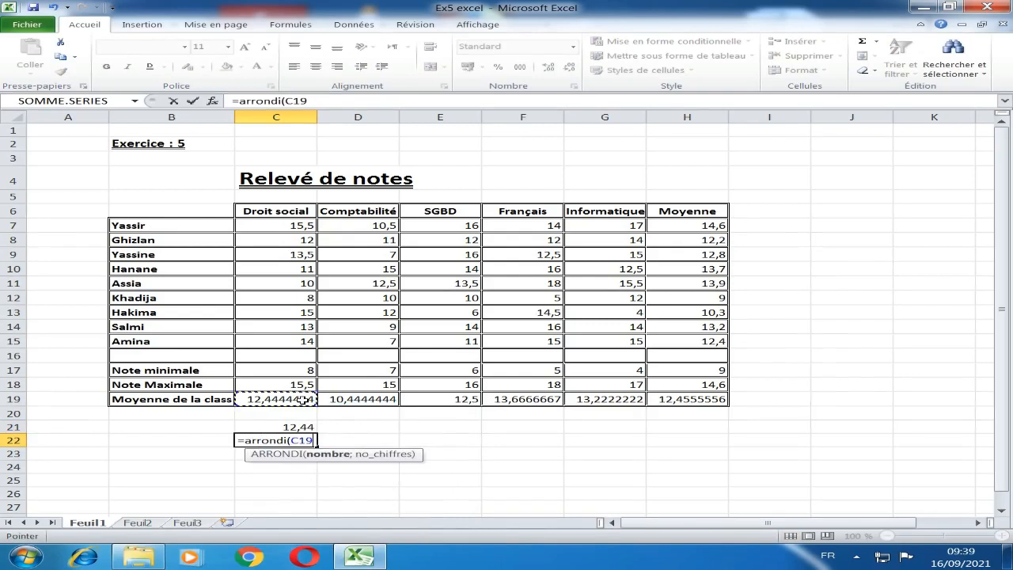
pyautogui.write(';')
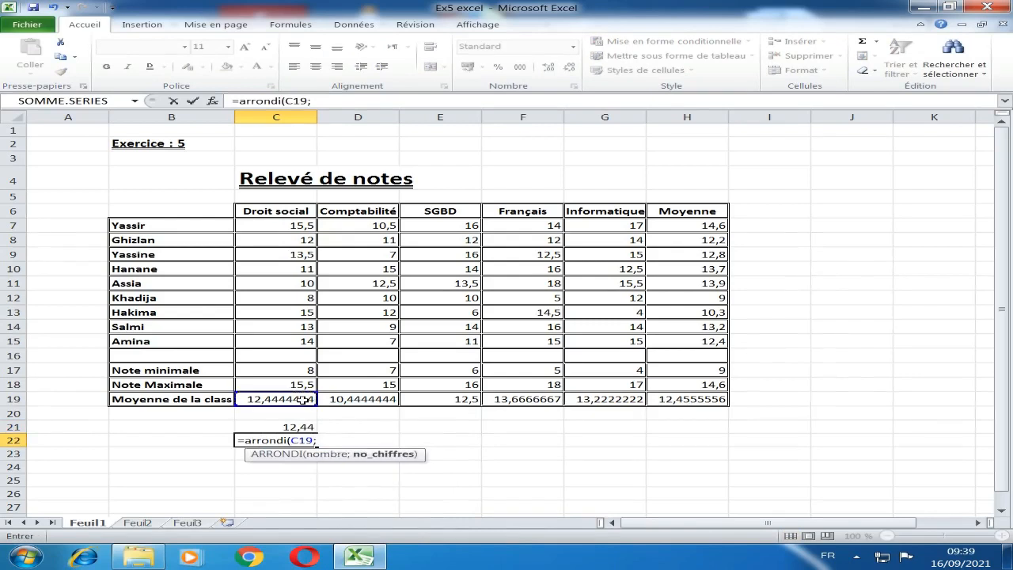
pyautogui.write('0')
pyautogui.press('Return')
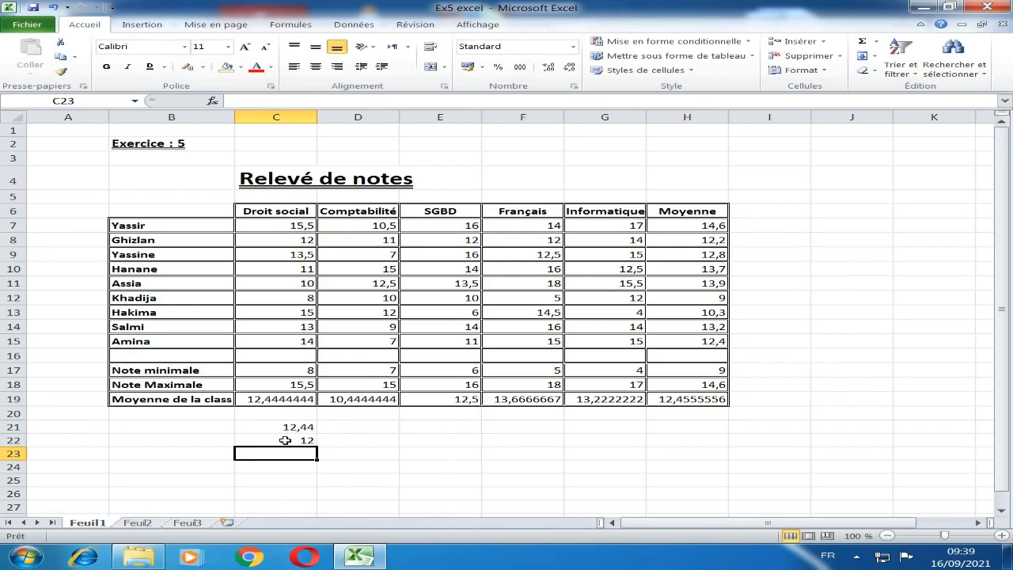
# Delete the two rounding formulas in C21:C22
pyautogui.moveTo(286, 427); pyautogui.dragTo(286, 441)
pyautogui.press('Delete')
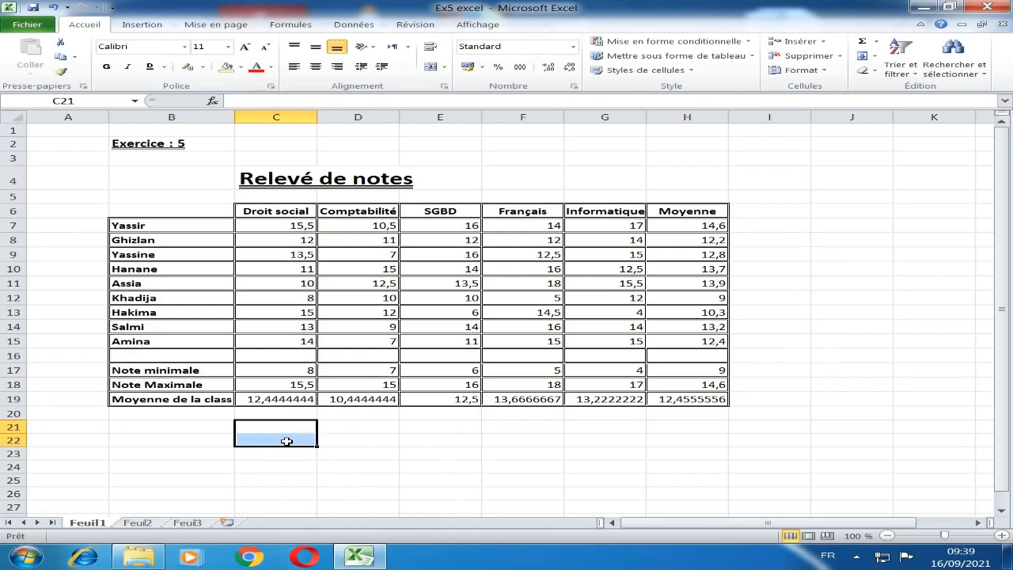
pyautogui.click(362, 437)
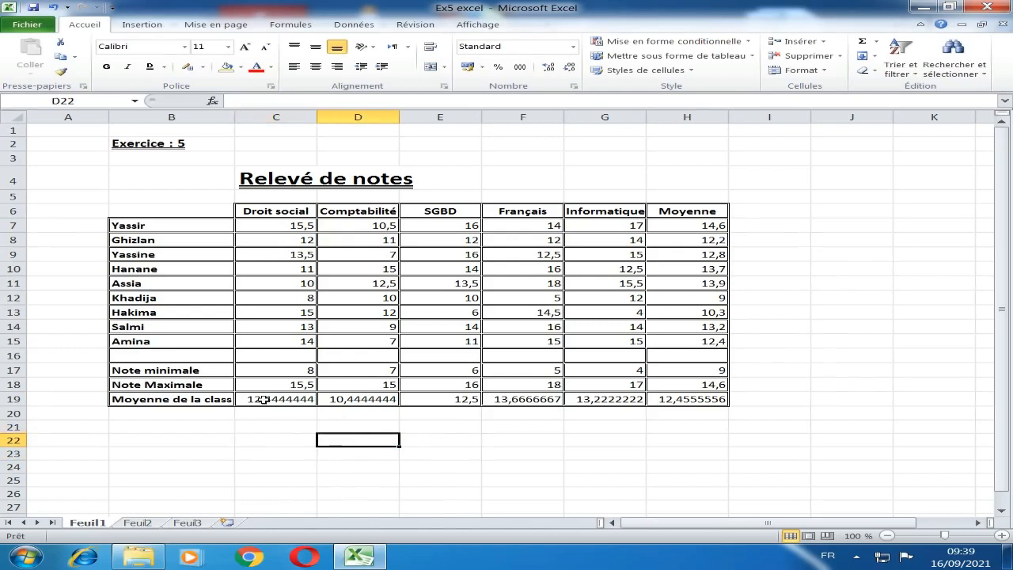
# Format the class averages in C19:H19 with the Nombre category and 2 decimal places
pyautogui.moveTo(264, 400); pyautogui.dragTo(685, 400)
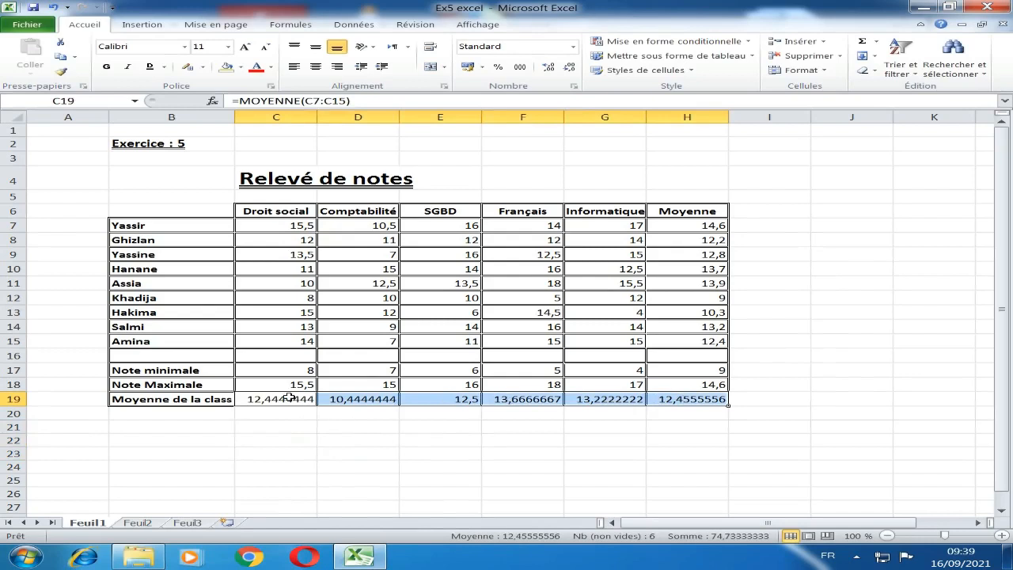
pyautogui.rightClick(292, 399)
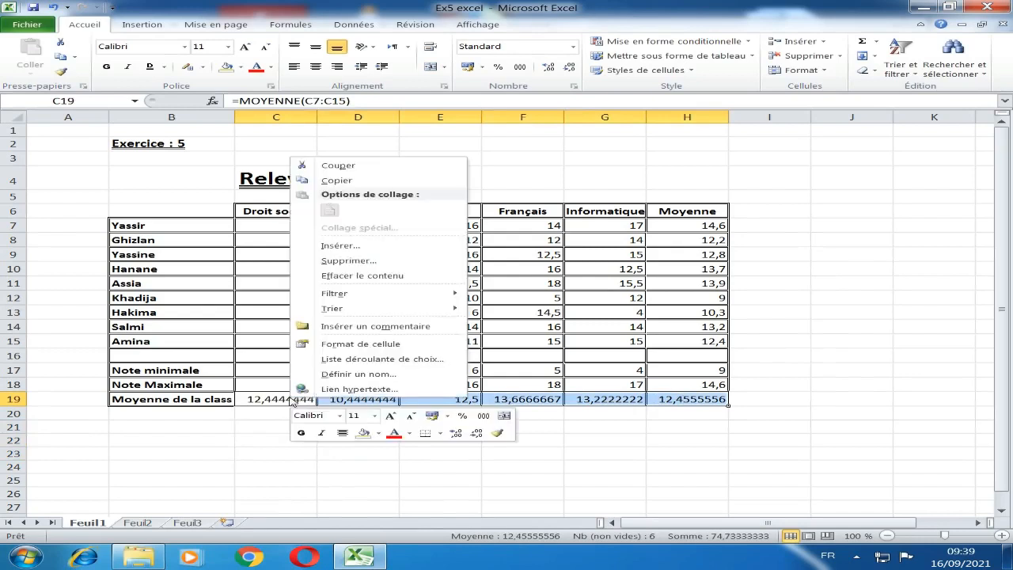
pyautogui.click(352, 348)
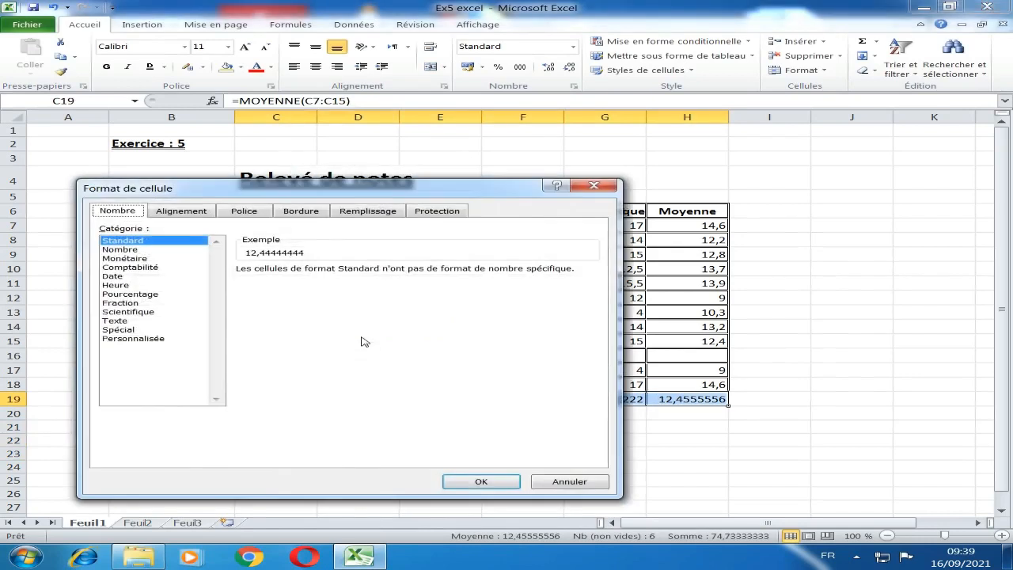
pyautogui.click(129, 250)
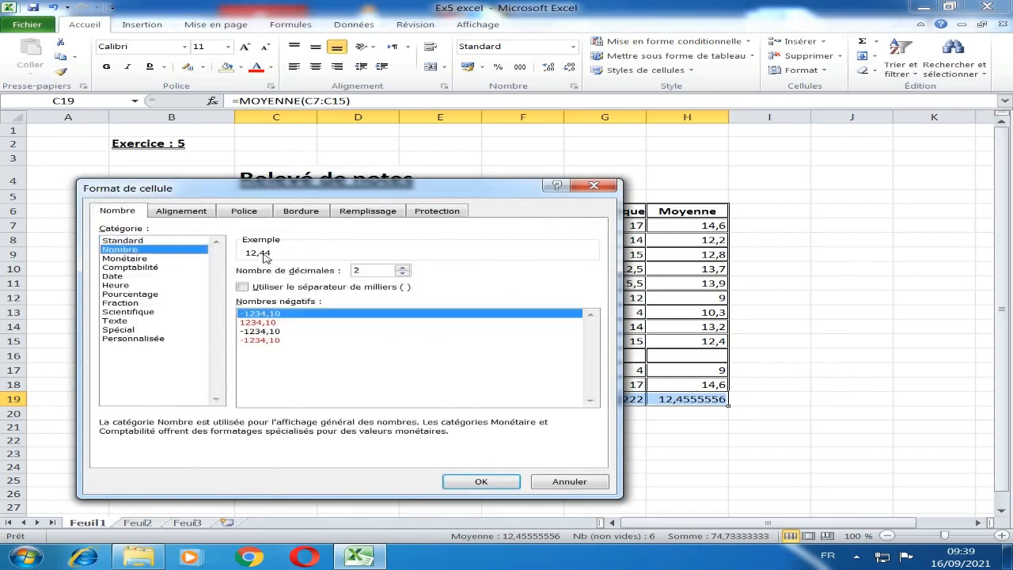
pyautogui.click(402, 267)
pyautogui.click(402, 268)
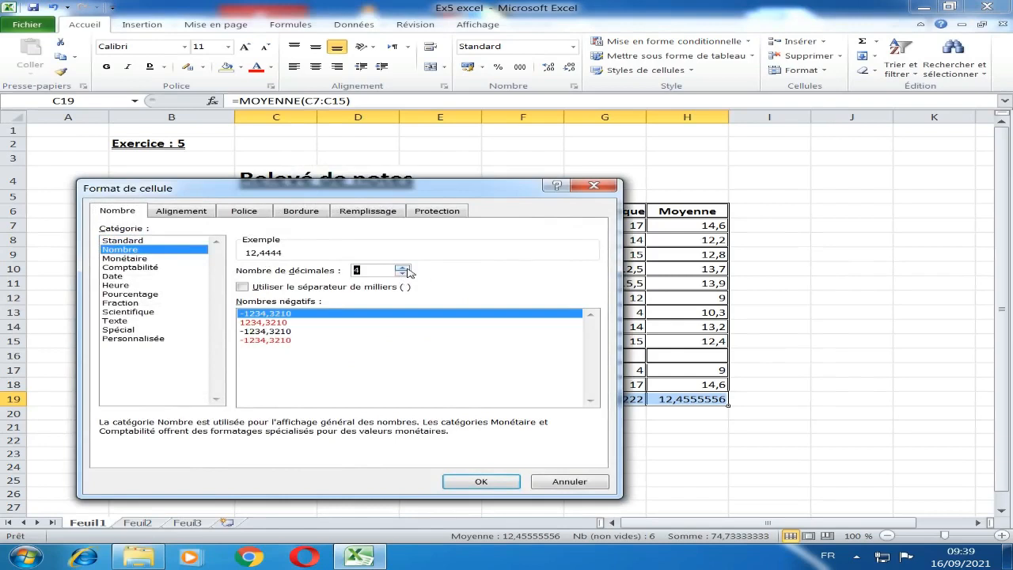
pyautogui.click(403, 273)
pyautogui.click(403, 273)
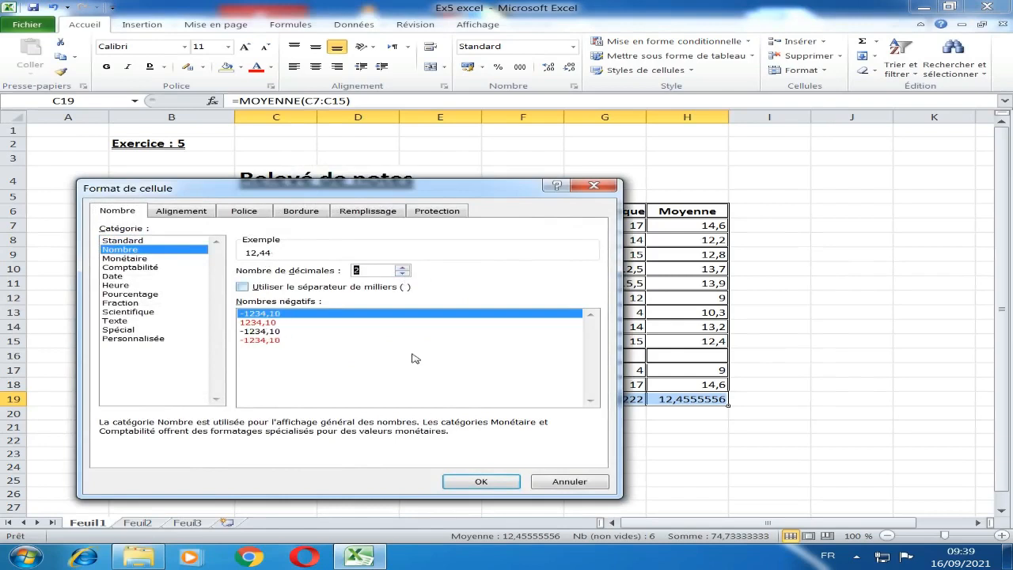
pyautogui.click(451, 478)
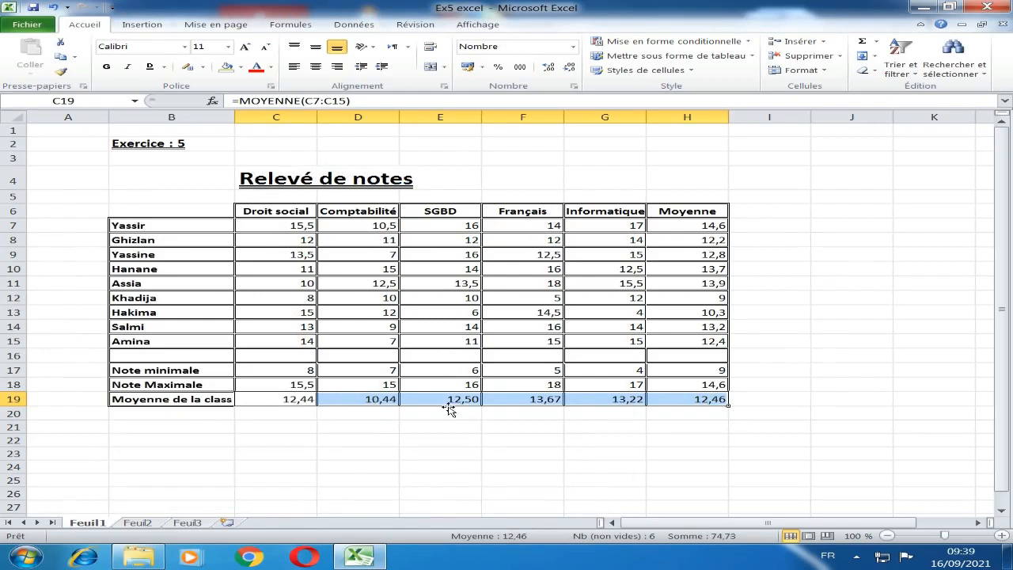
pyautogui.click(357, 441)
# Merge and centre the blank separator row cells B16:H16 into one cell
pyautogui.moveTo(131, 354); pyautogui.dragTo(679, 350)
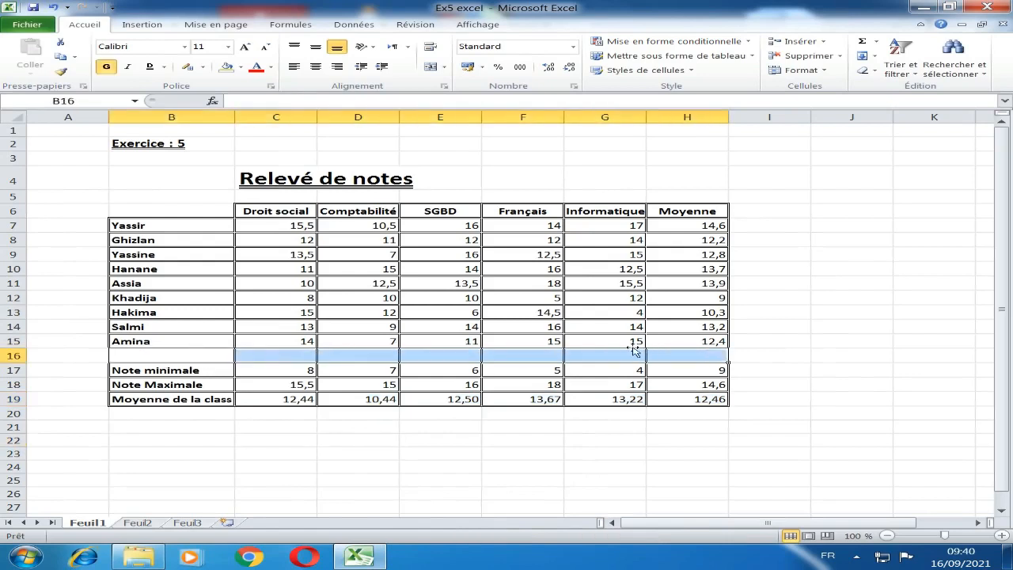
pyautogui.click(432, 68)
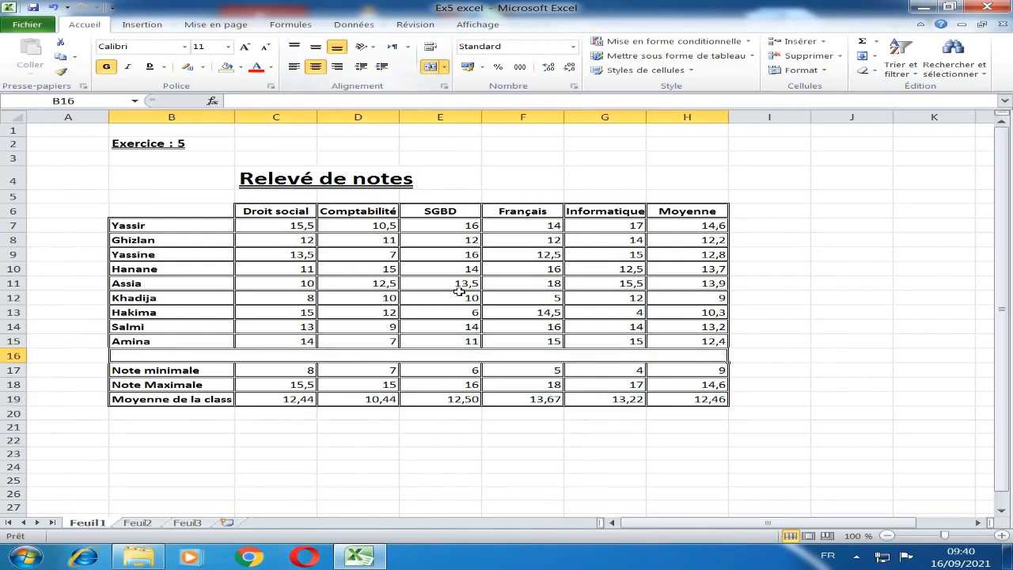
pyautogui.click(475, 423)
# Fill the merged separator row 16 and the column headings C6:H6 with the same medium grey theme colour
pyautogui.click(124, 353)
pyautogui.click(241, 67)
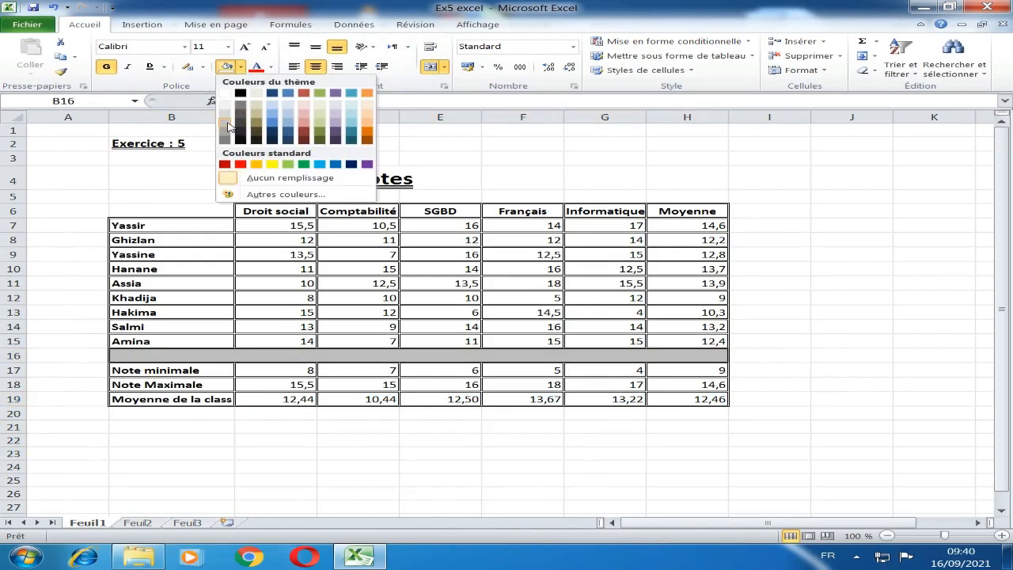
pyautogui.click(228, 127)
pyautogui.moveTo(250, 212); pyautogui.dragTo(662, 212)
pyautogui.click(230, 69)
pyautogui.click(203, 242)
# Fill the student names in B7:B15 and the summary labels in B17:B19 with a very light grey theme colour
pyautogui.click(199, 229)
pyautogui.moveTo(199, 229); pyautogui.dragTo(195, 341)
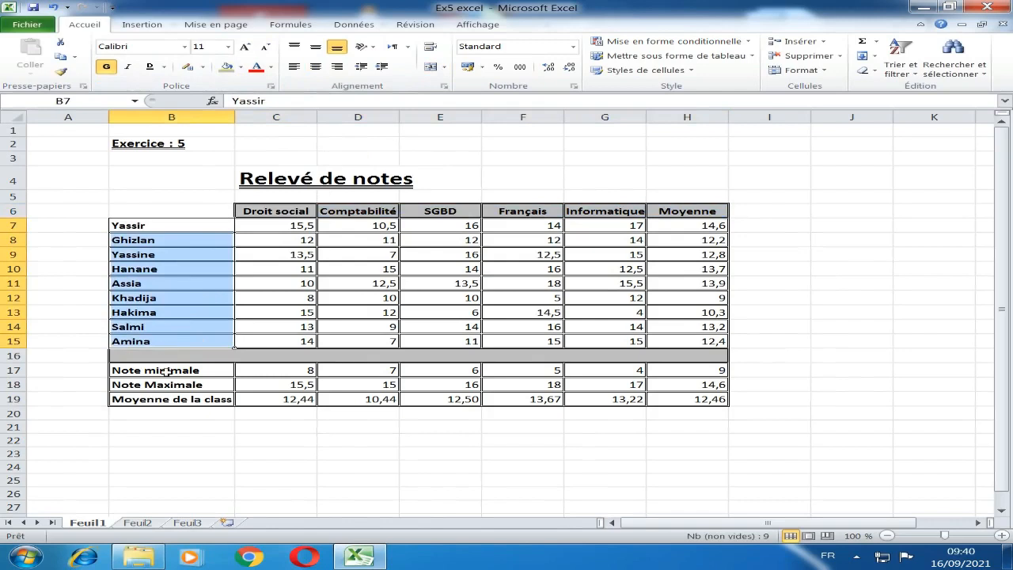
pyautogui.press('ctrl')
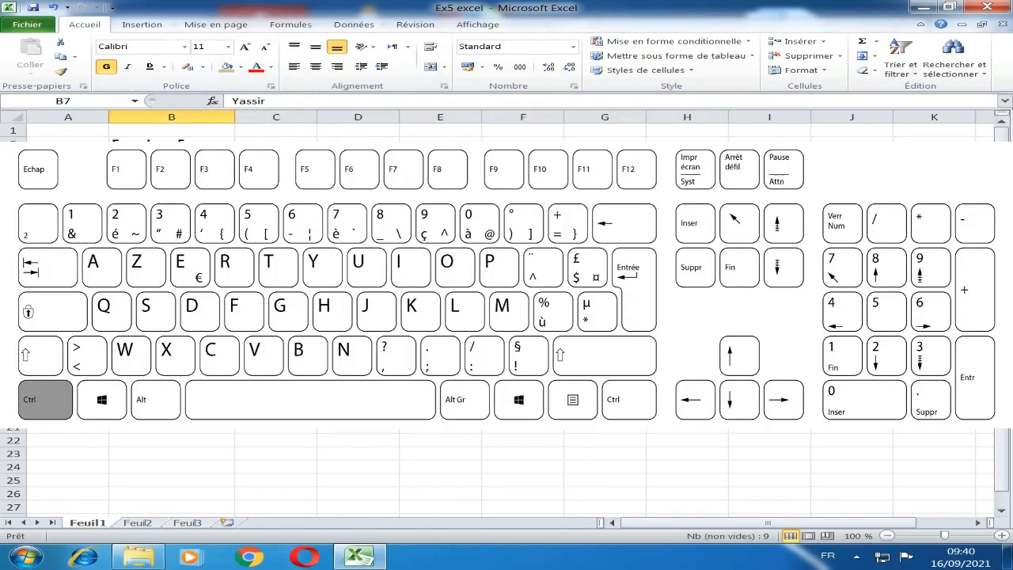
pyautogui.moveTo(158, 369); pyautogui.dragTo(159, 398)
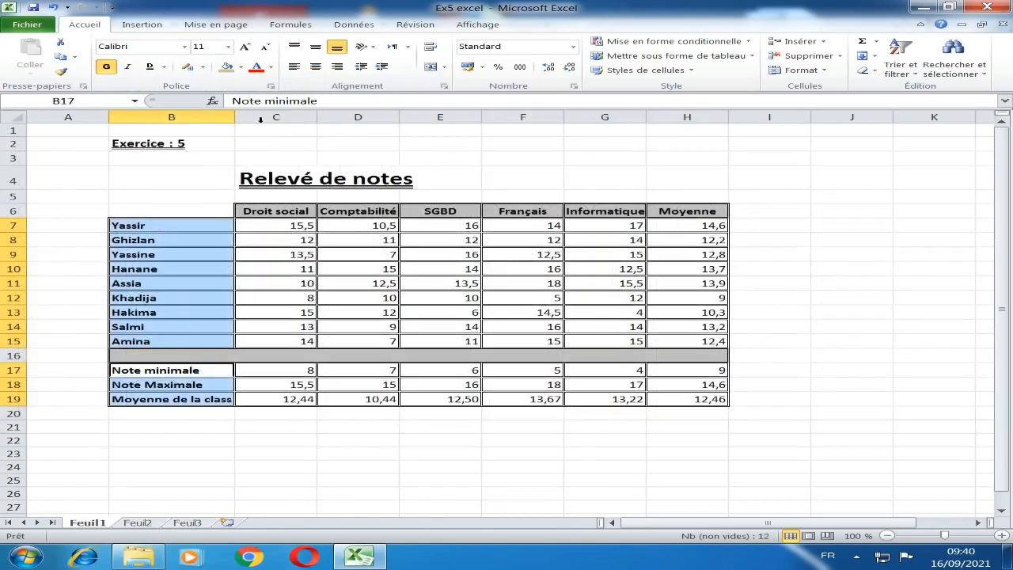
pyautogui.click(240, 67)
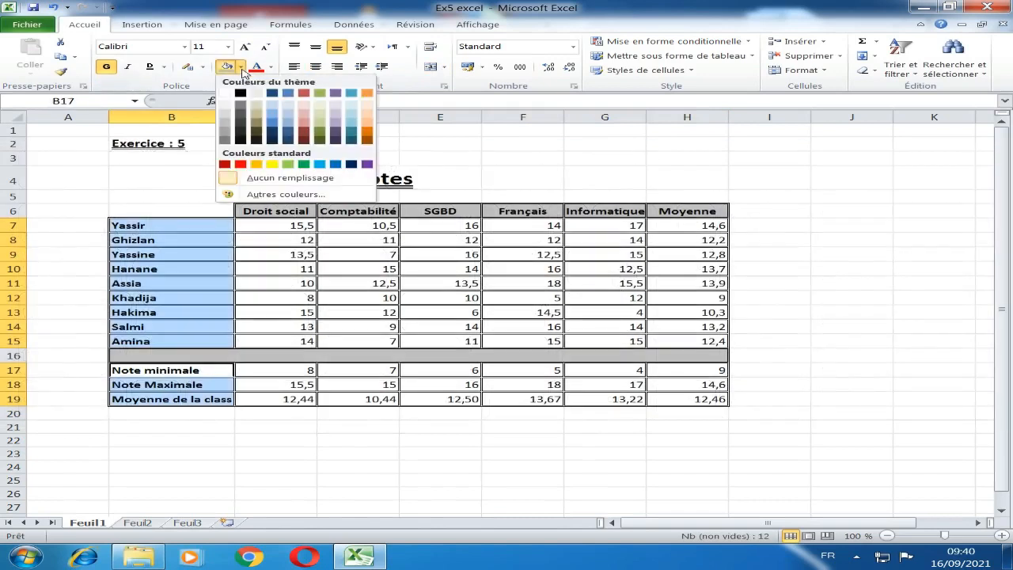
pyautogui.click(230, 109)
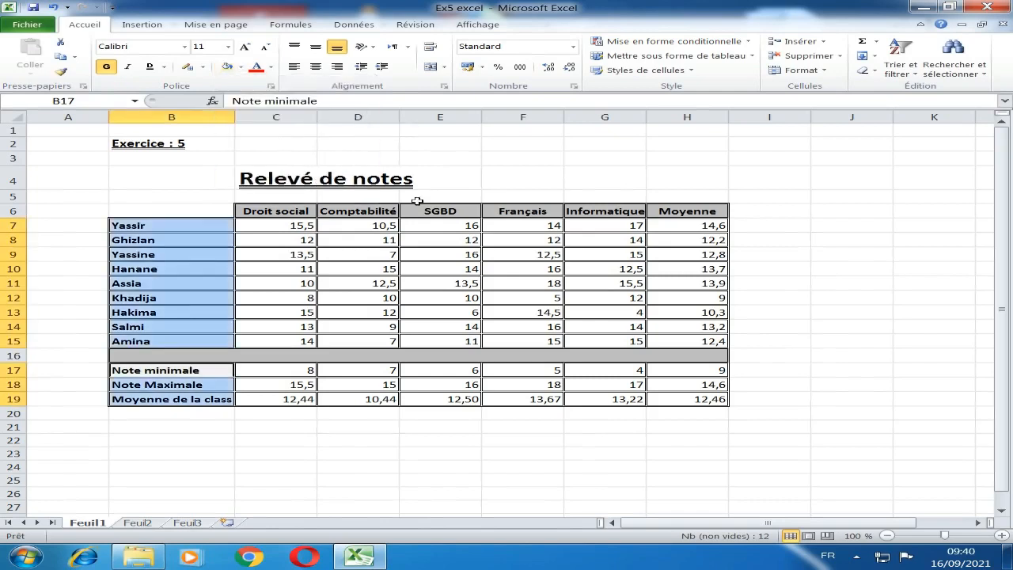
pyautogui.click(765, 316)
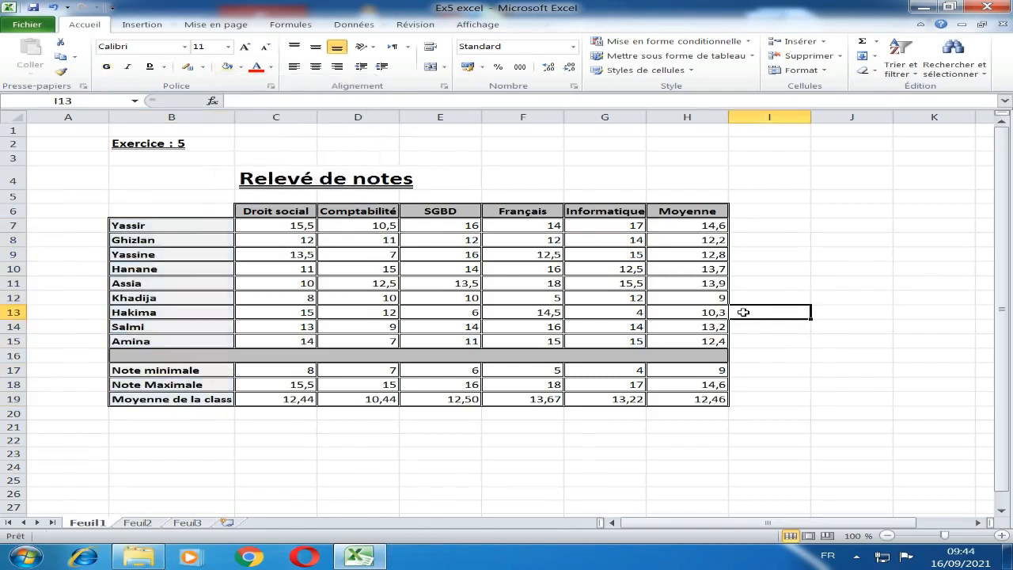